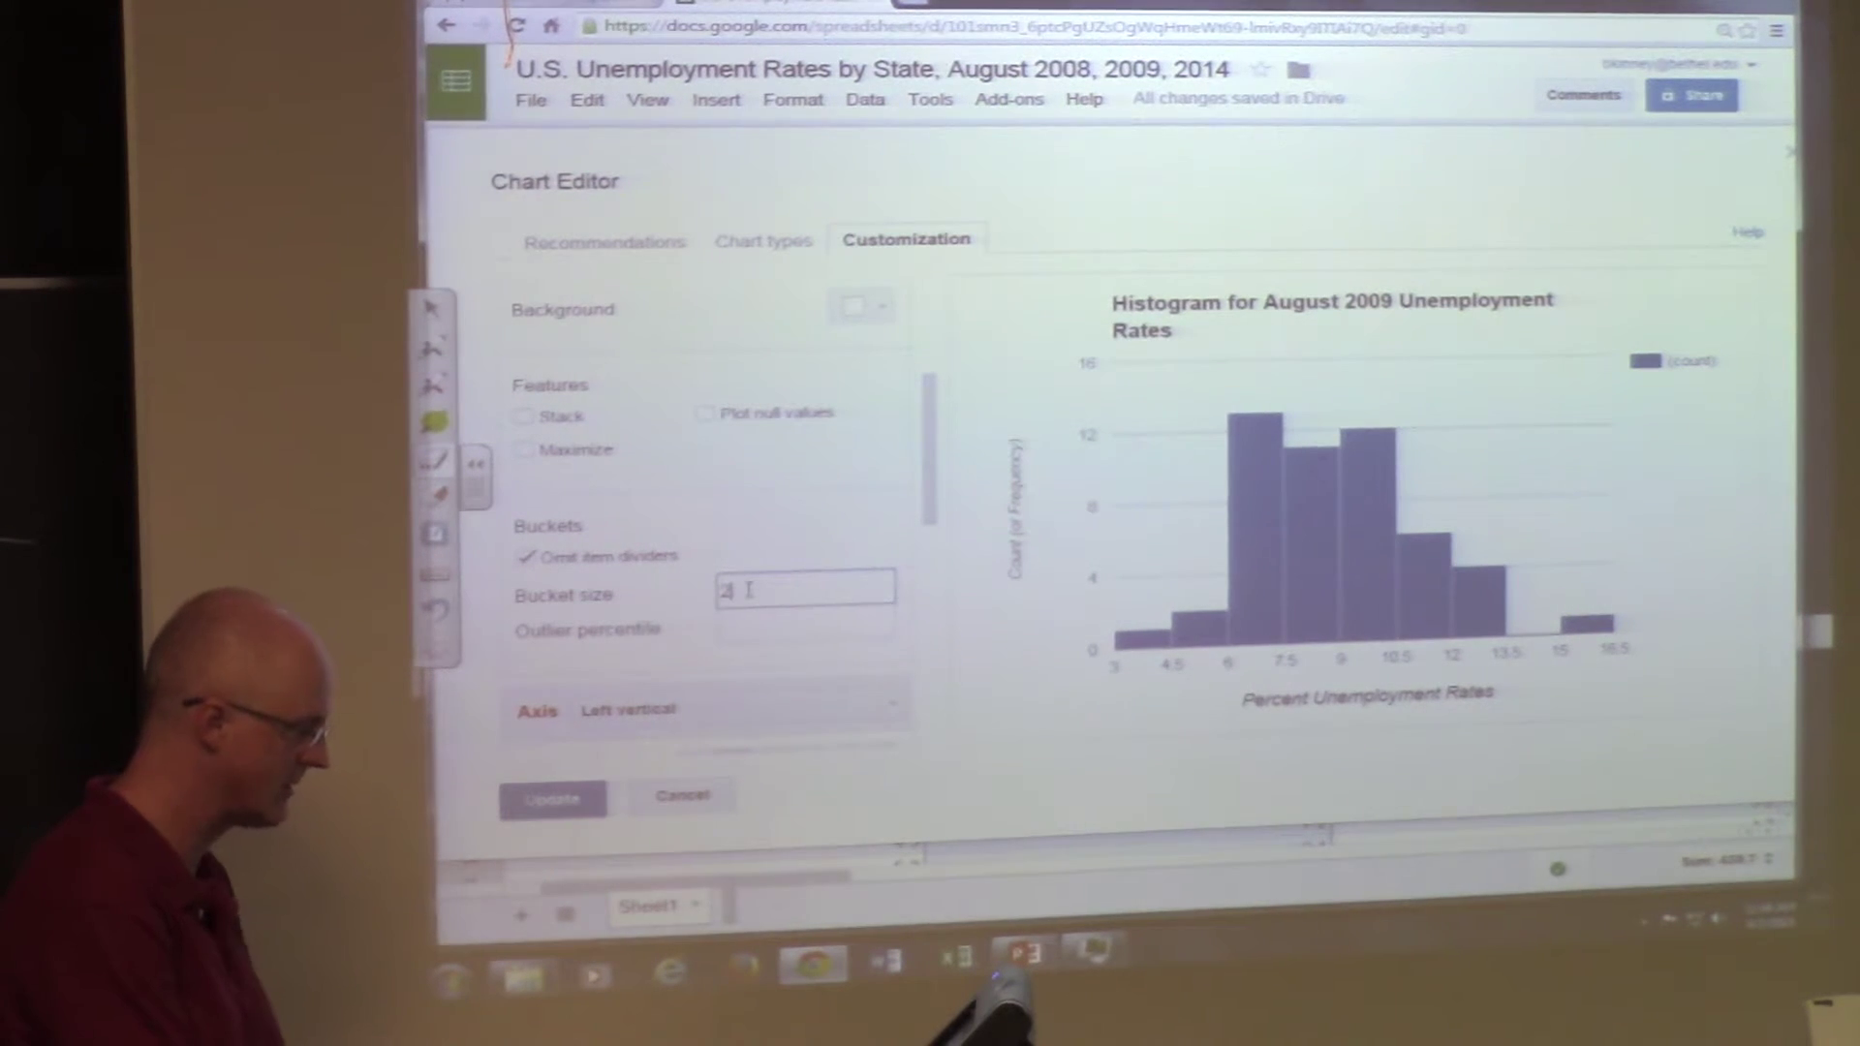
Apply a bucket size of 2, then 2.5, so bins span 2.5 to 17.5 percent
key(Return)
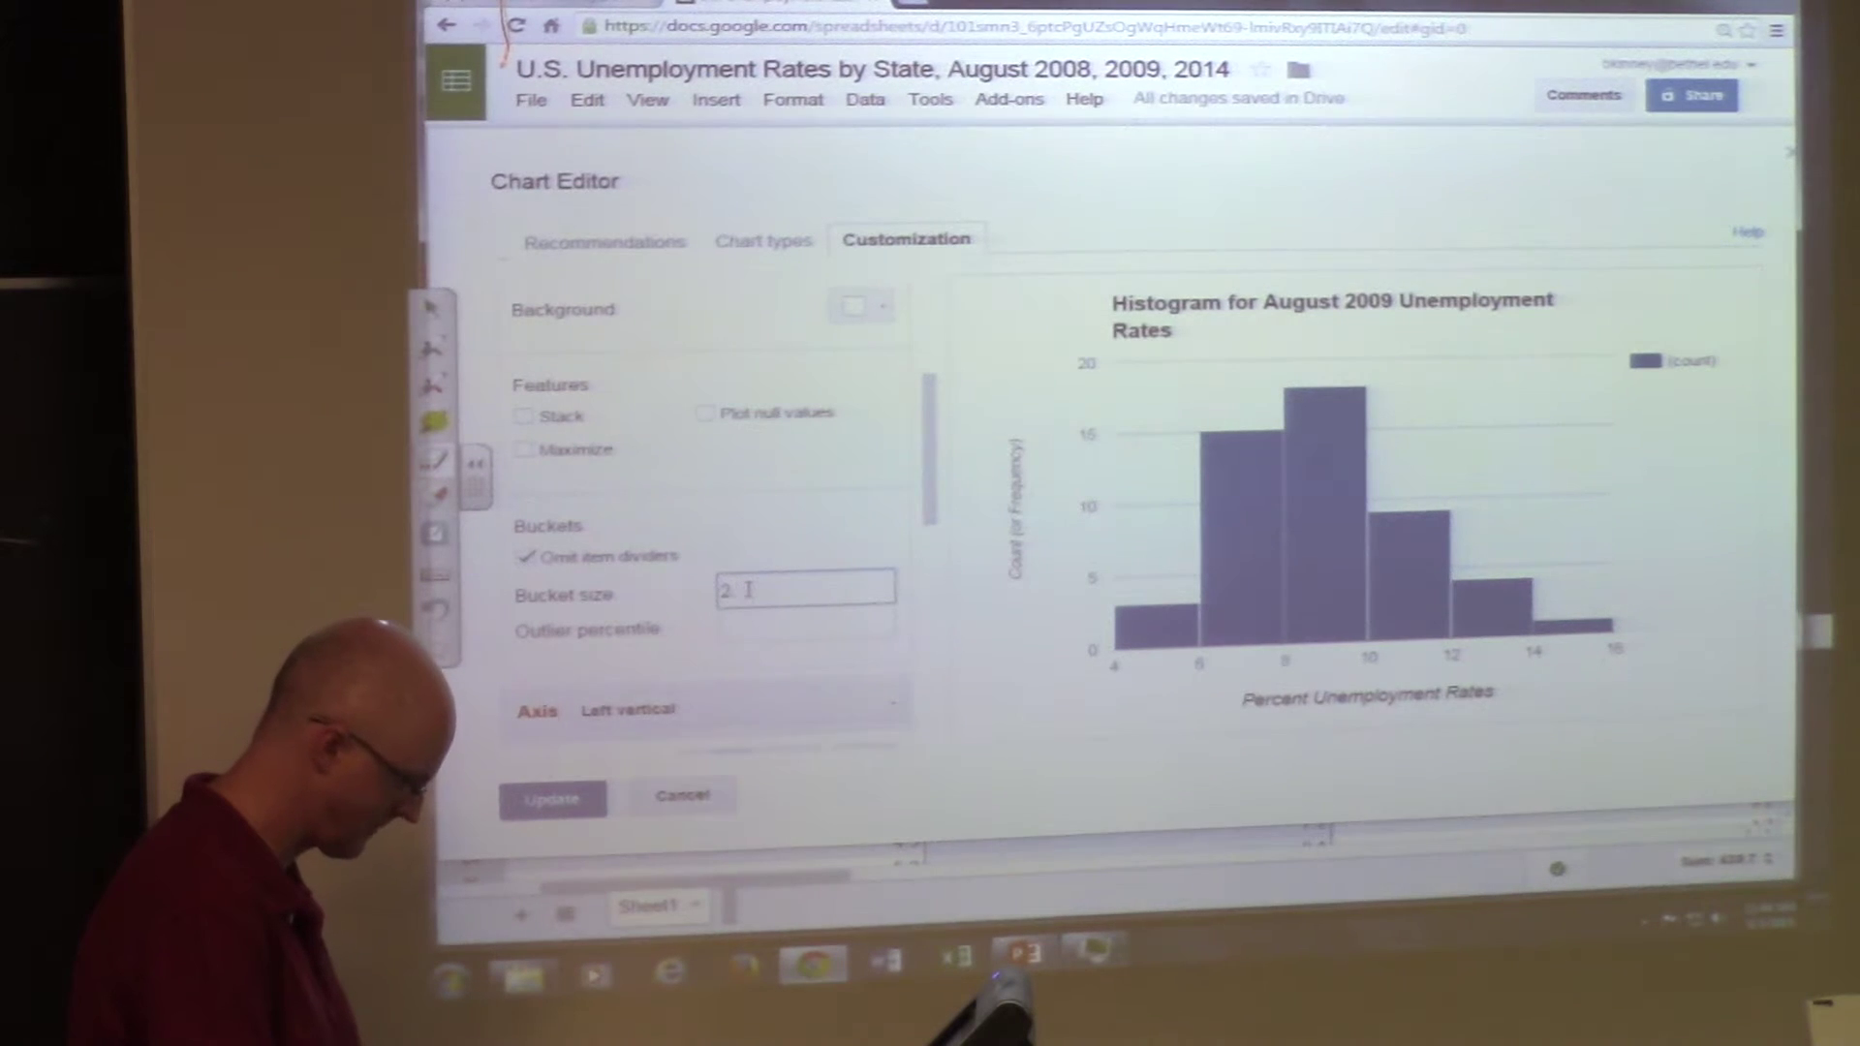
text(.5)
key(Return)
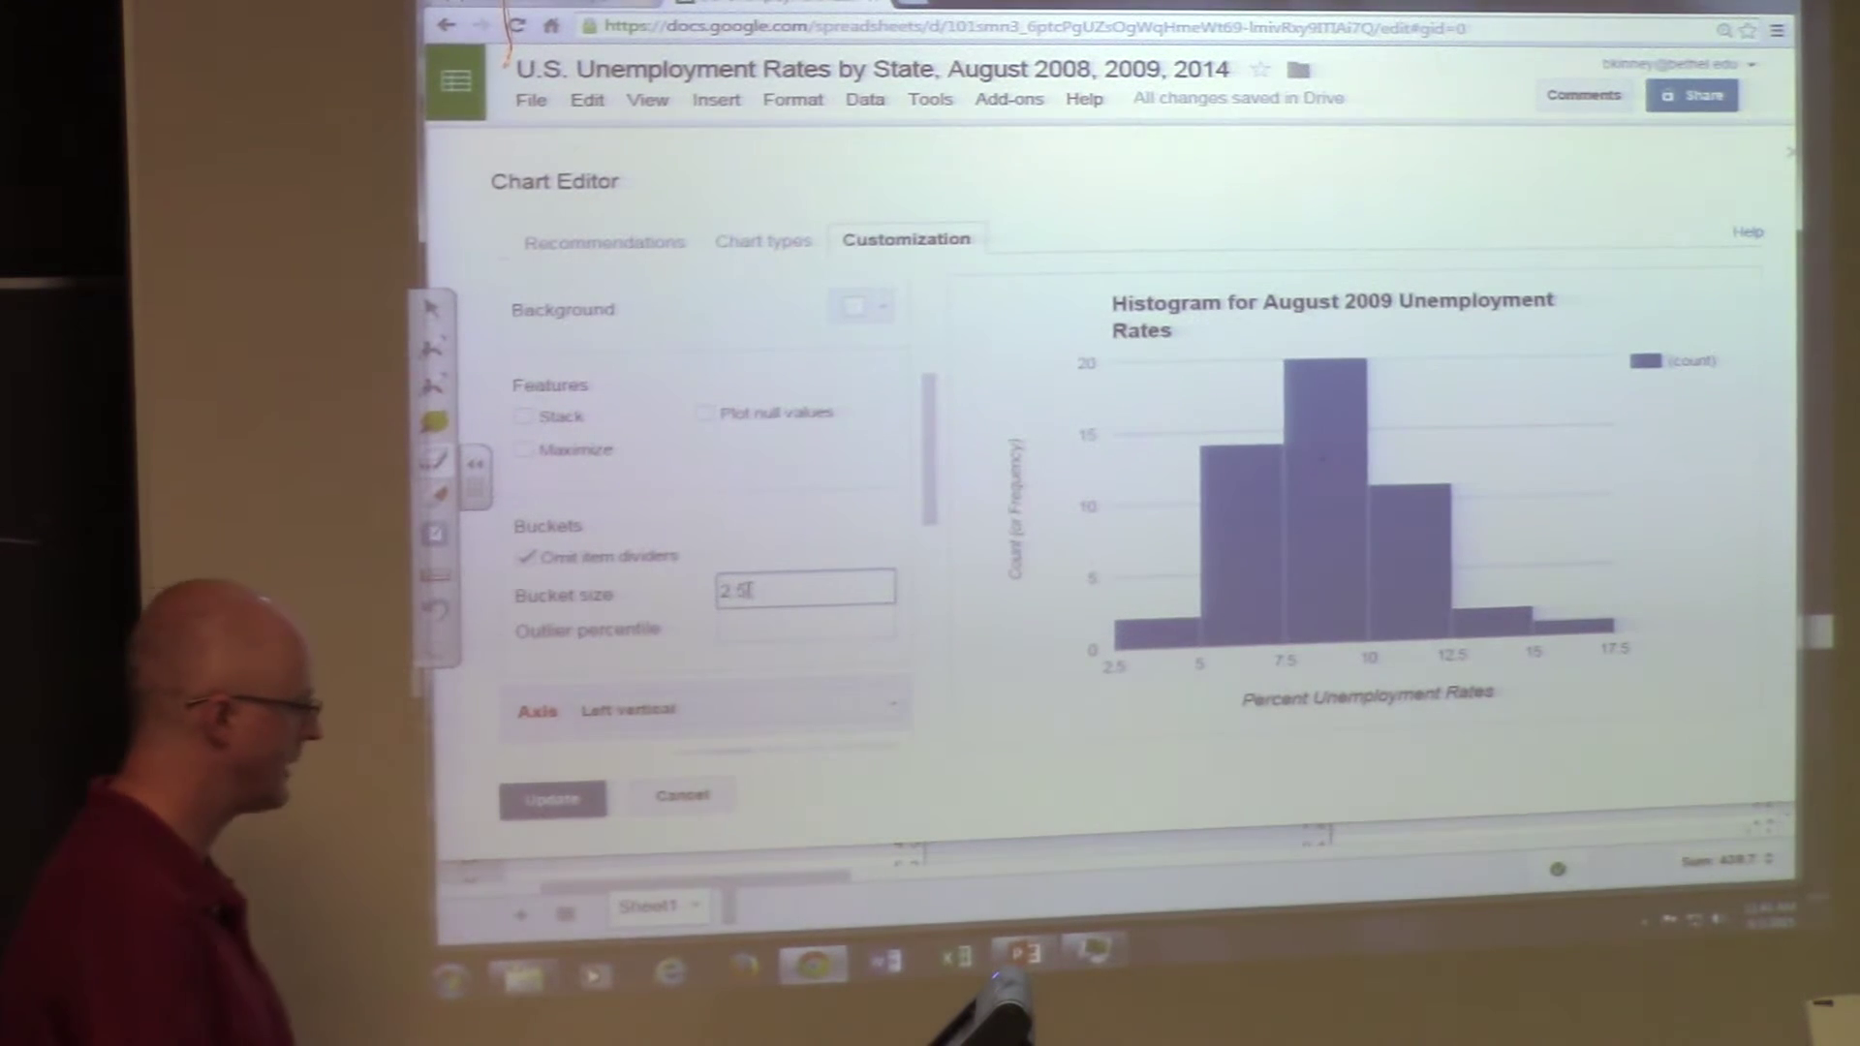
scroll(743, 587, down, 3)
scroll(690, 581, down, 3)
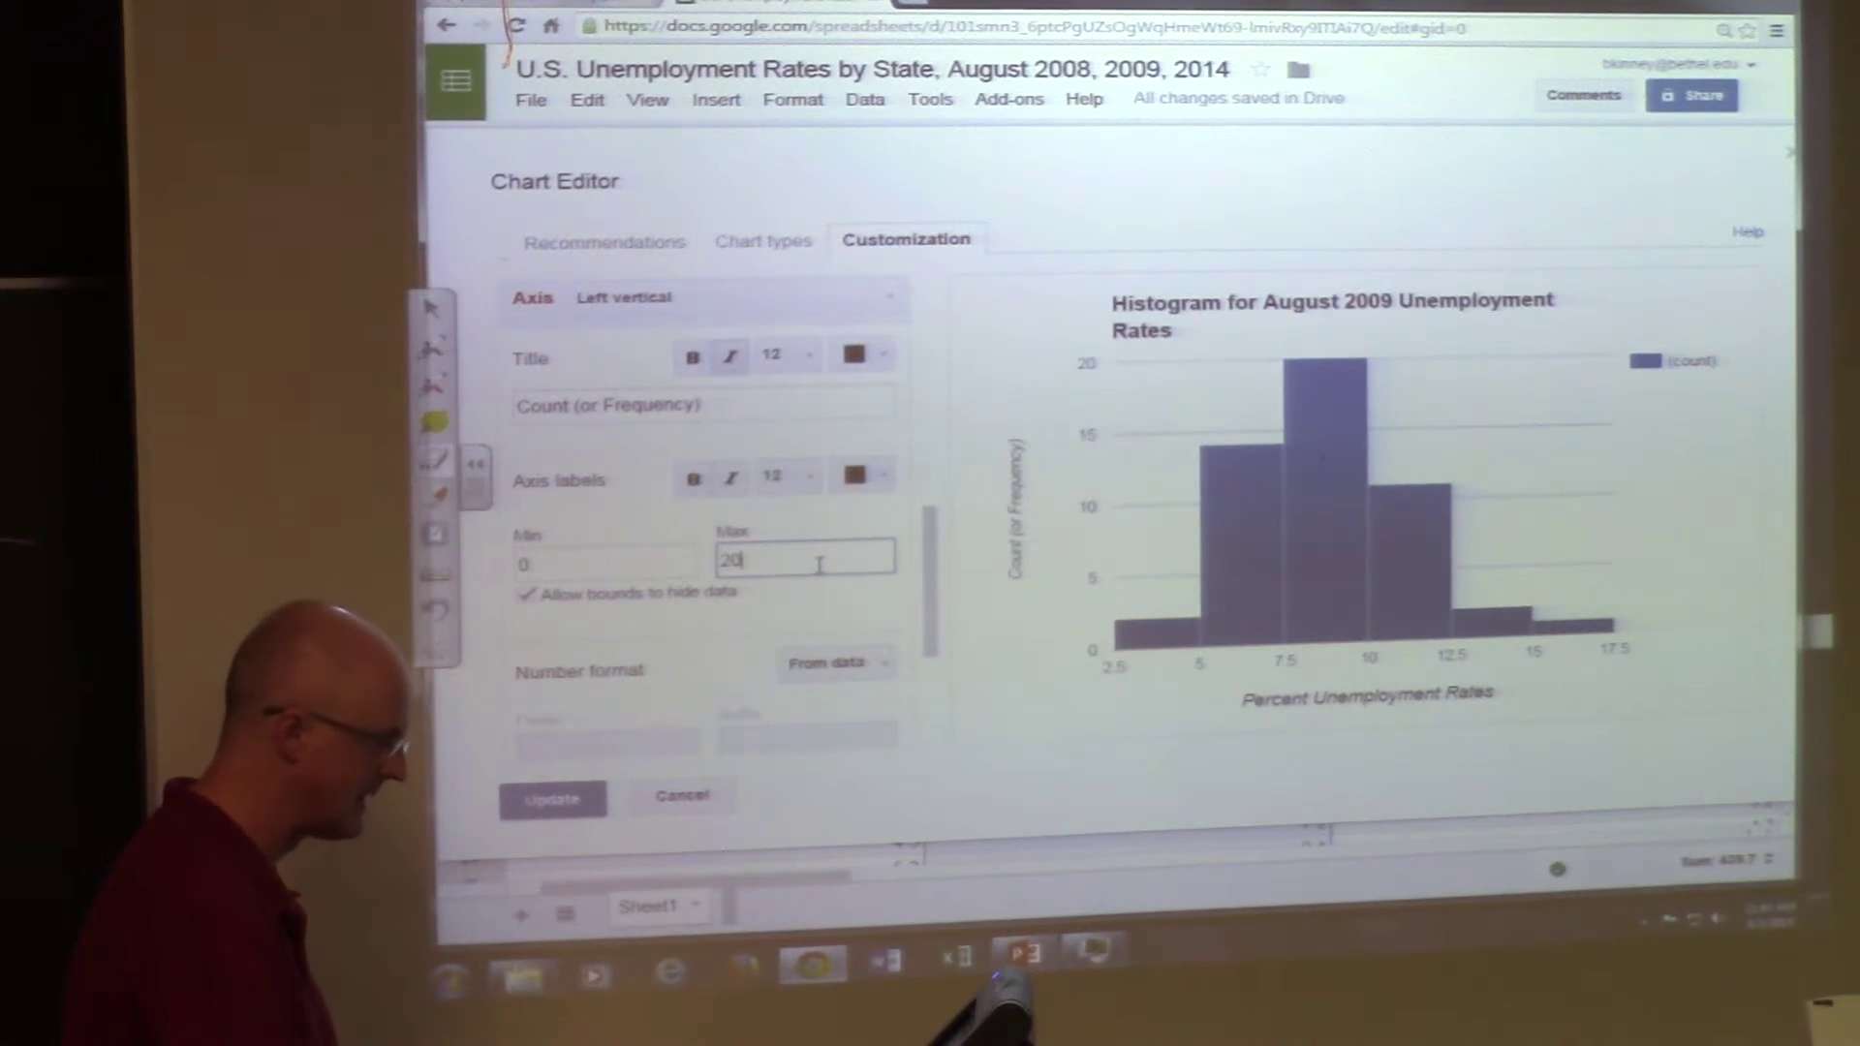
scroll(836, 441, up, 3)
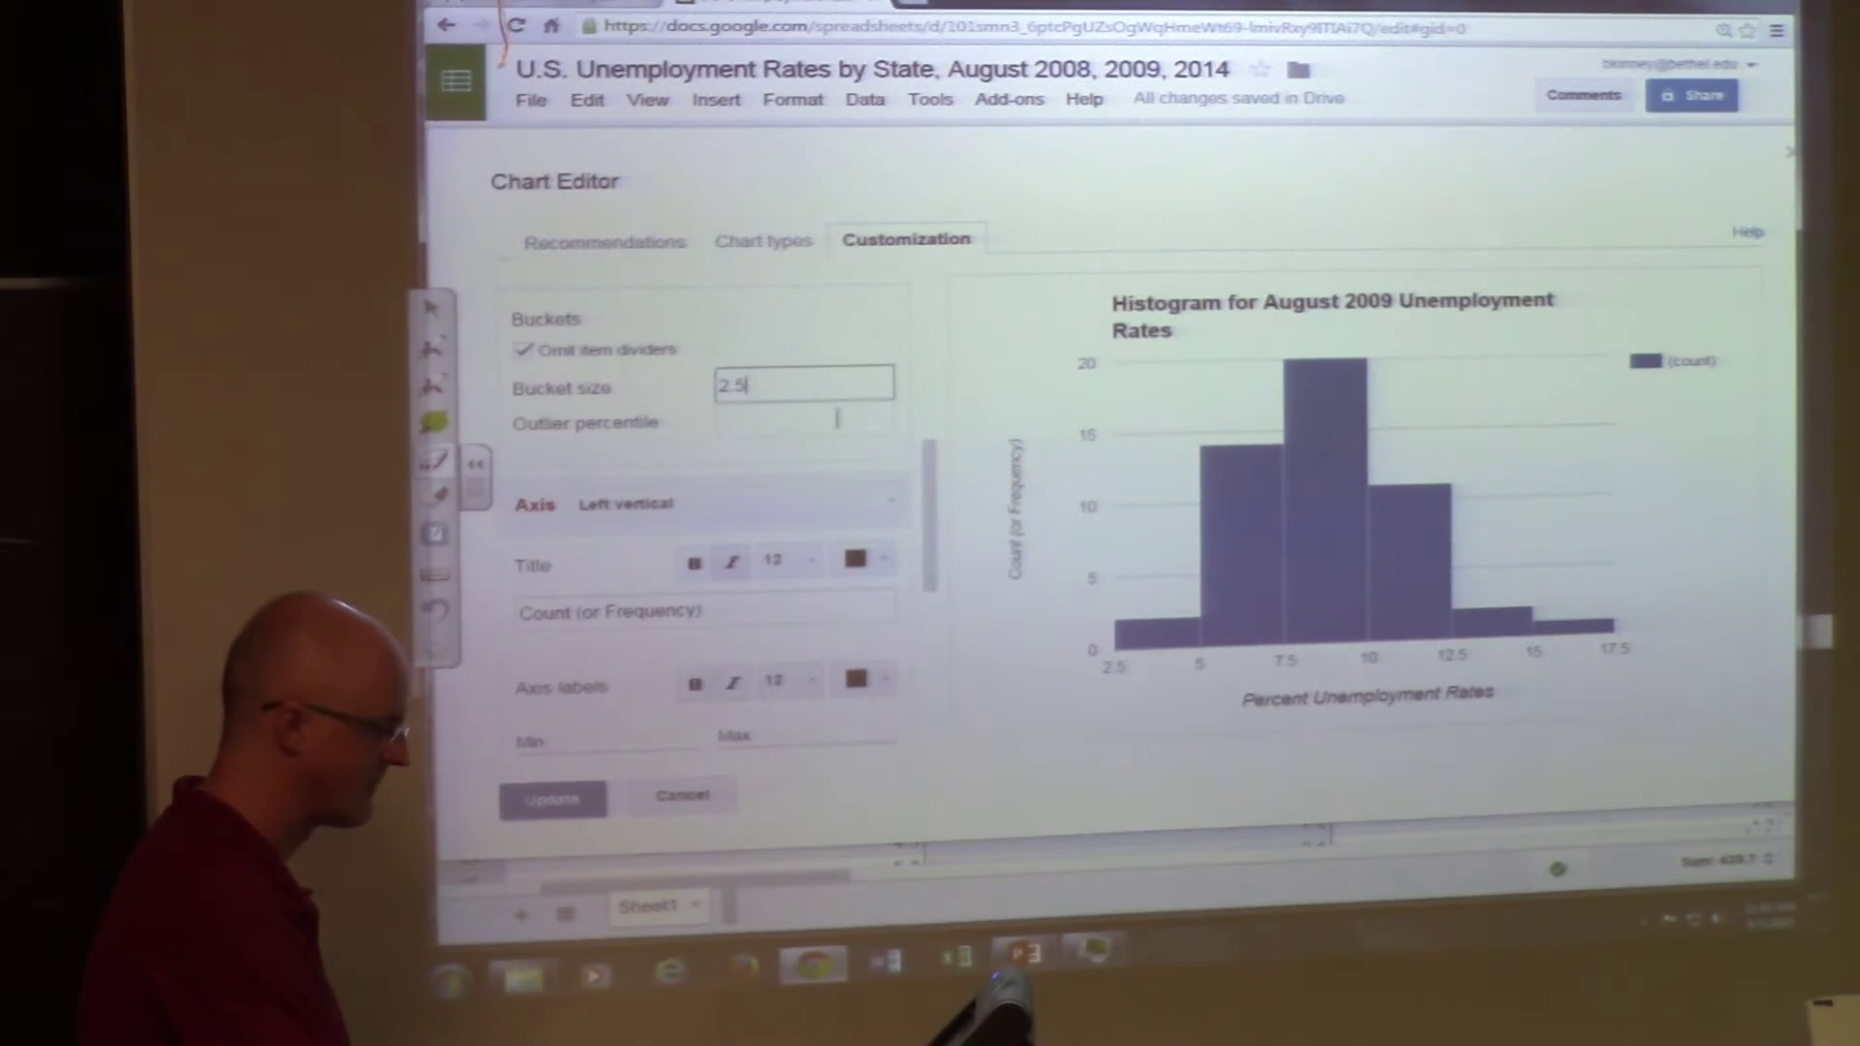
scroll(833, 418, down, 3)
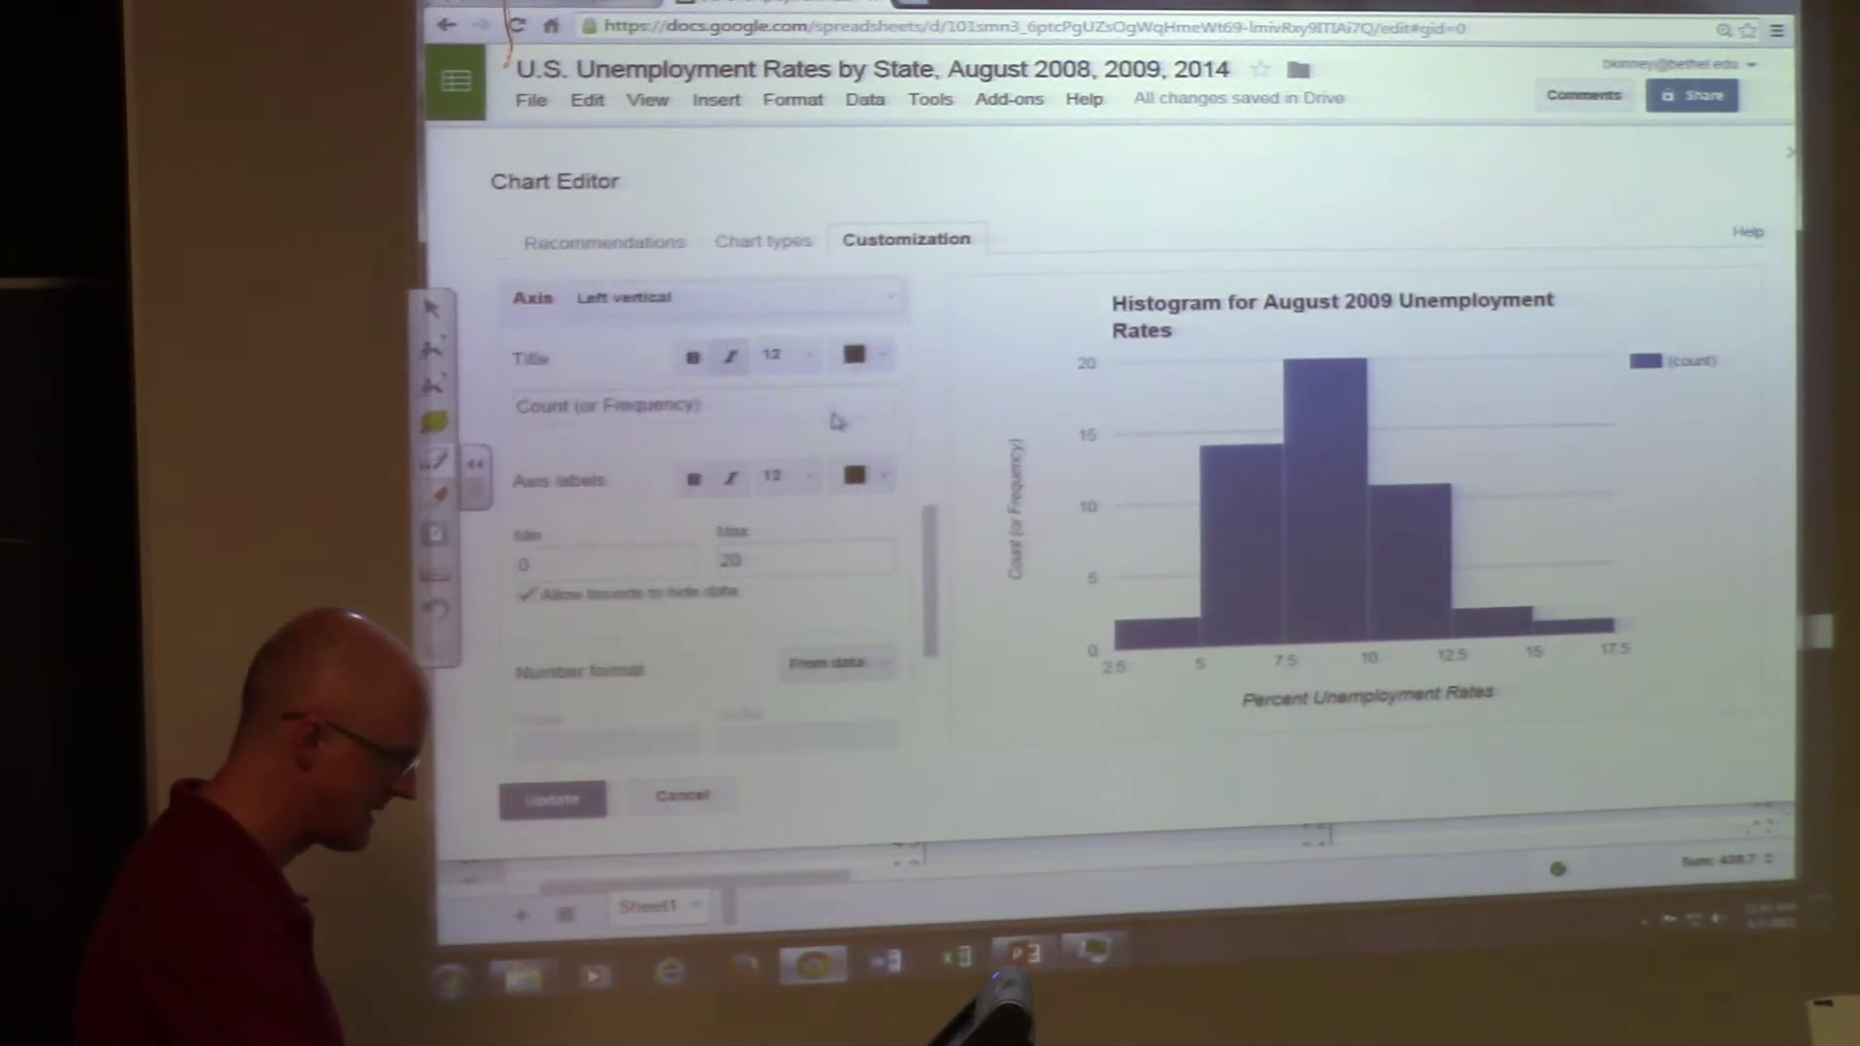
scroll(835, 429, down, 2)
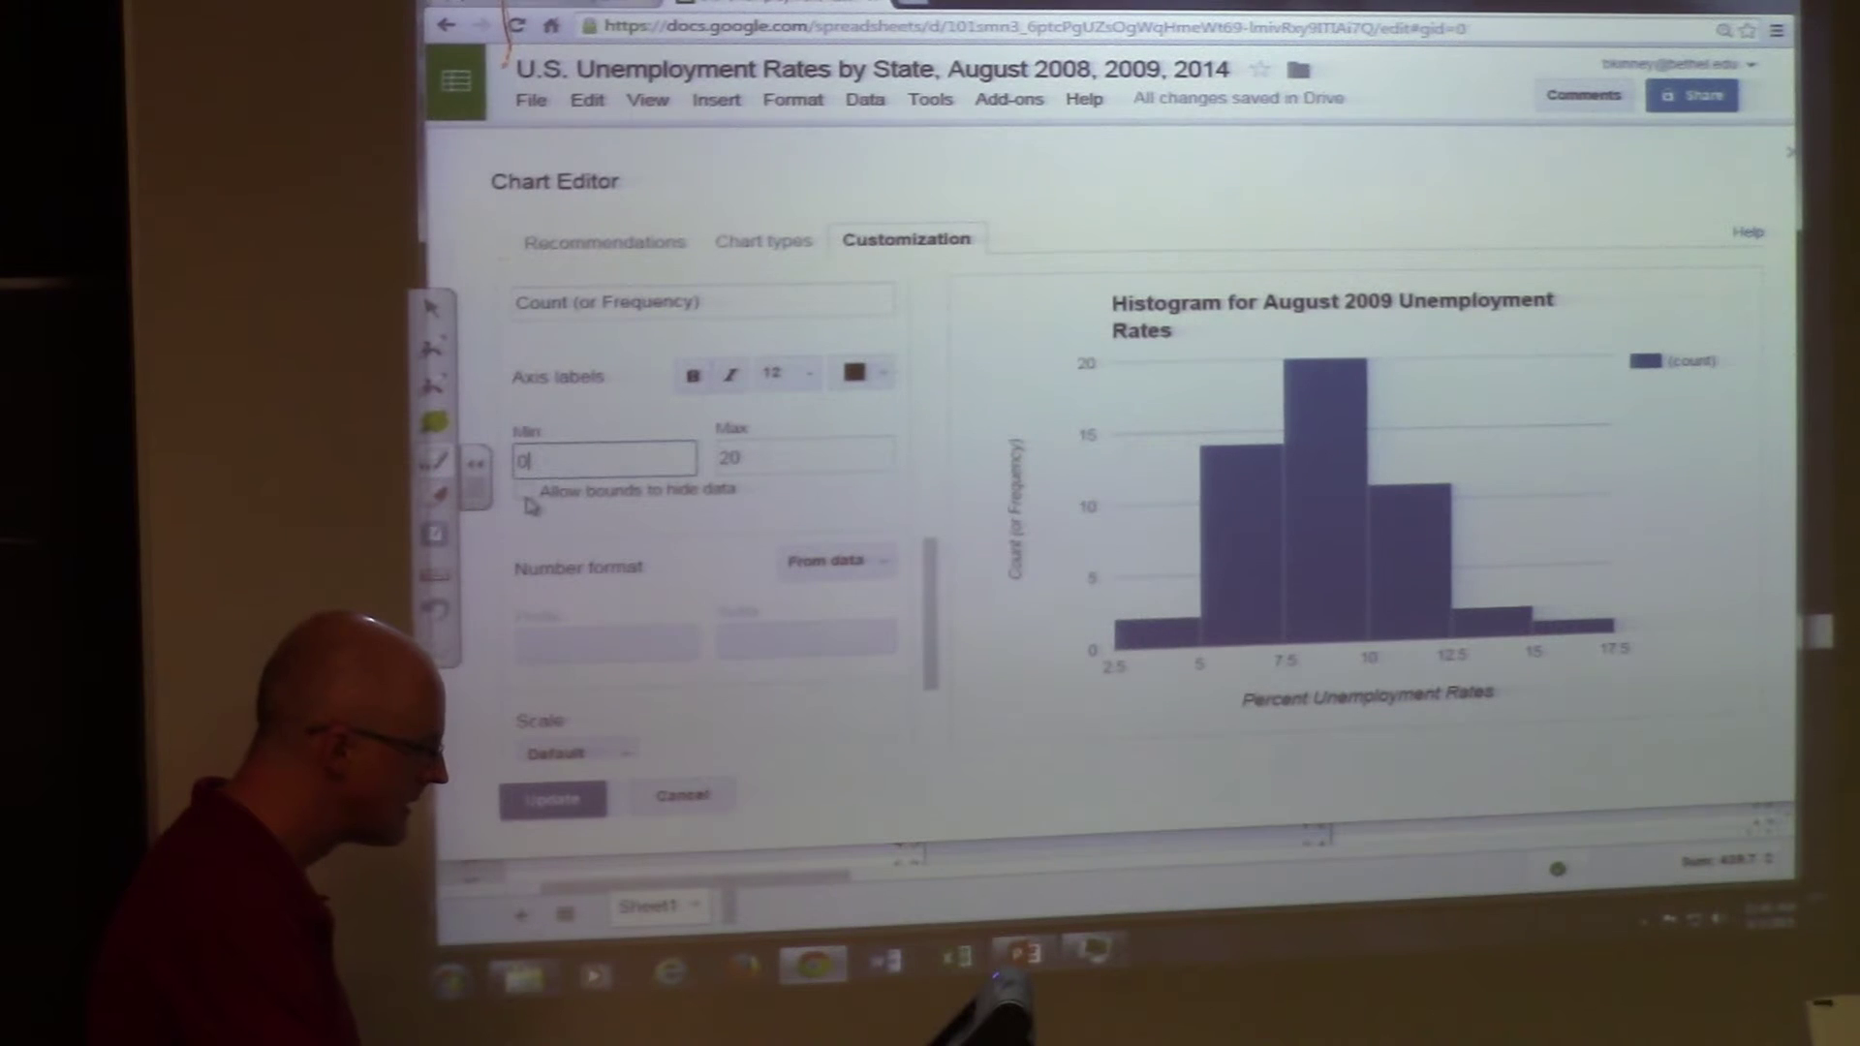
scroll(673, 487, up, 2)
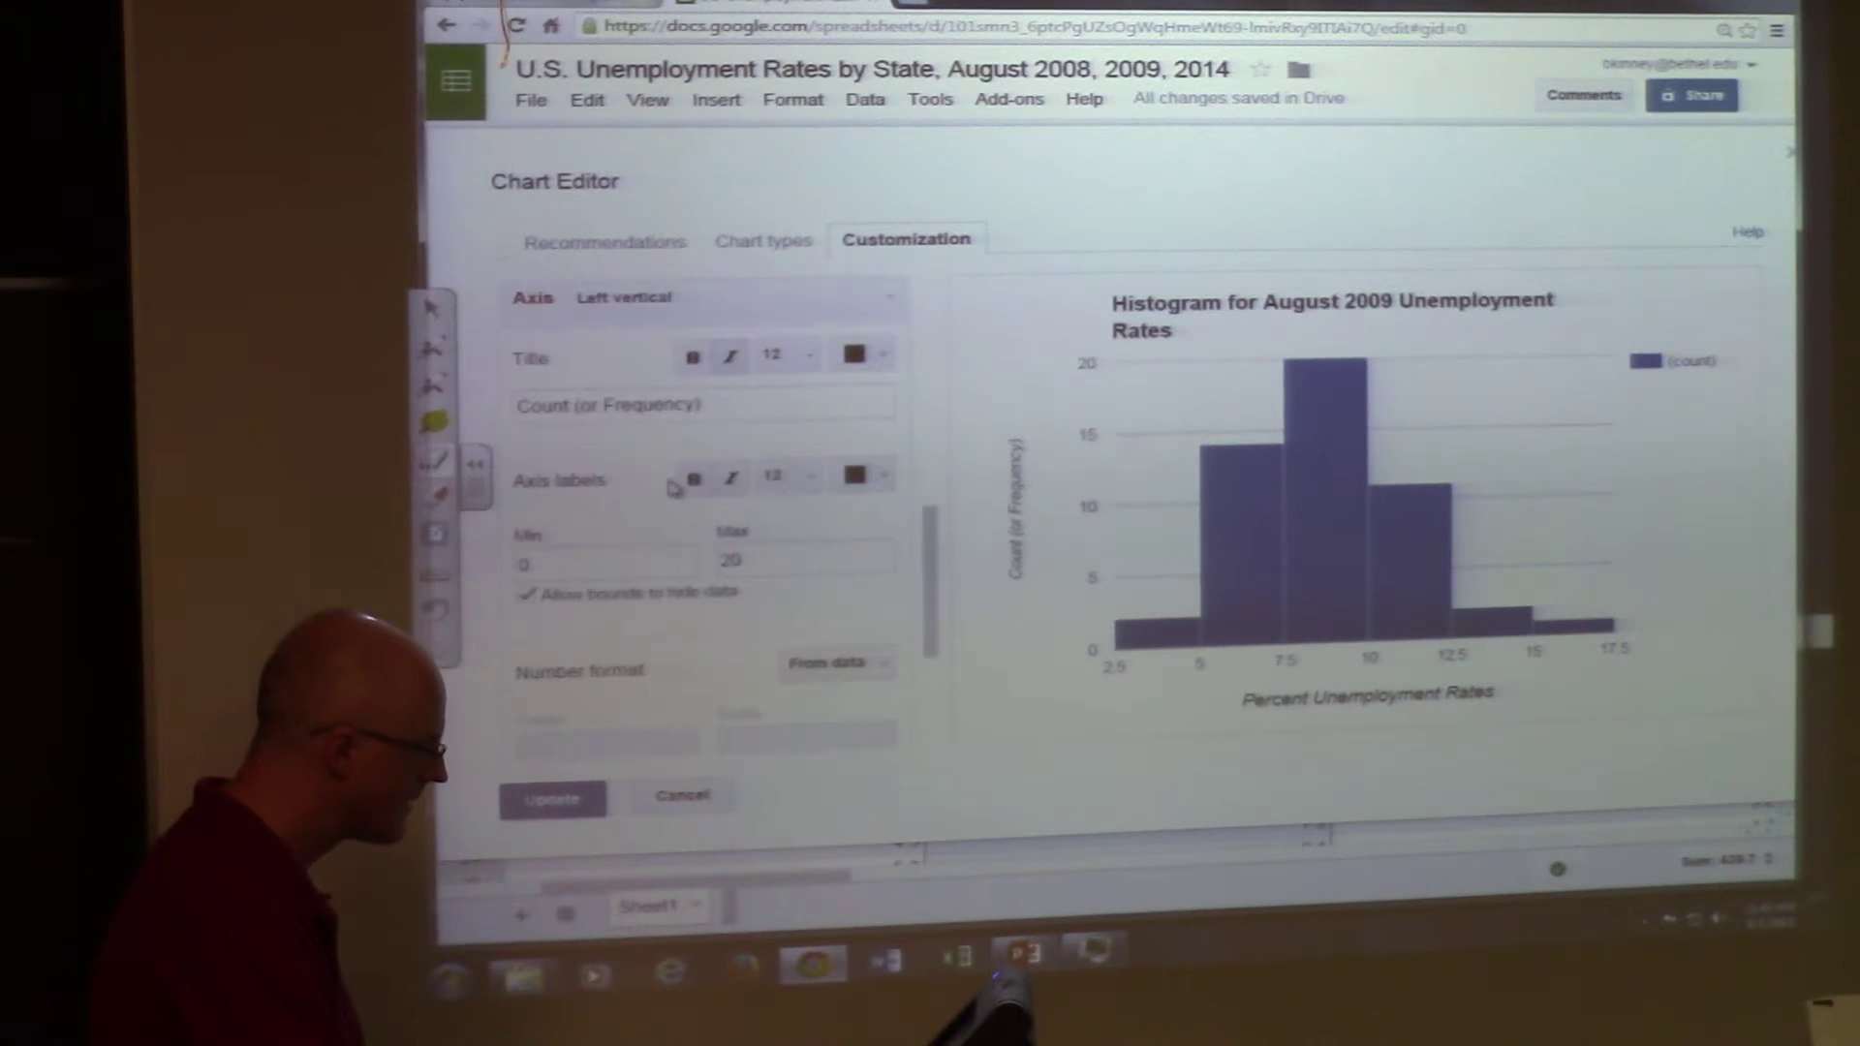
Apply the chart edits and close the Chart Editor, leaving the titled histogram on the sheet
click(552, 798)
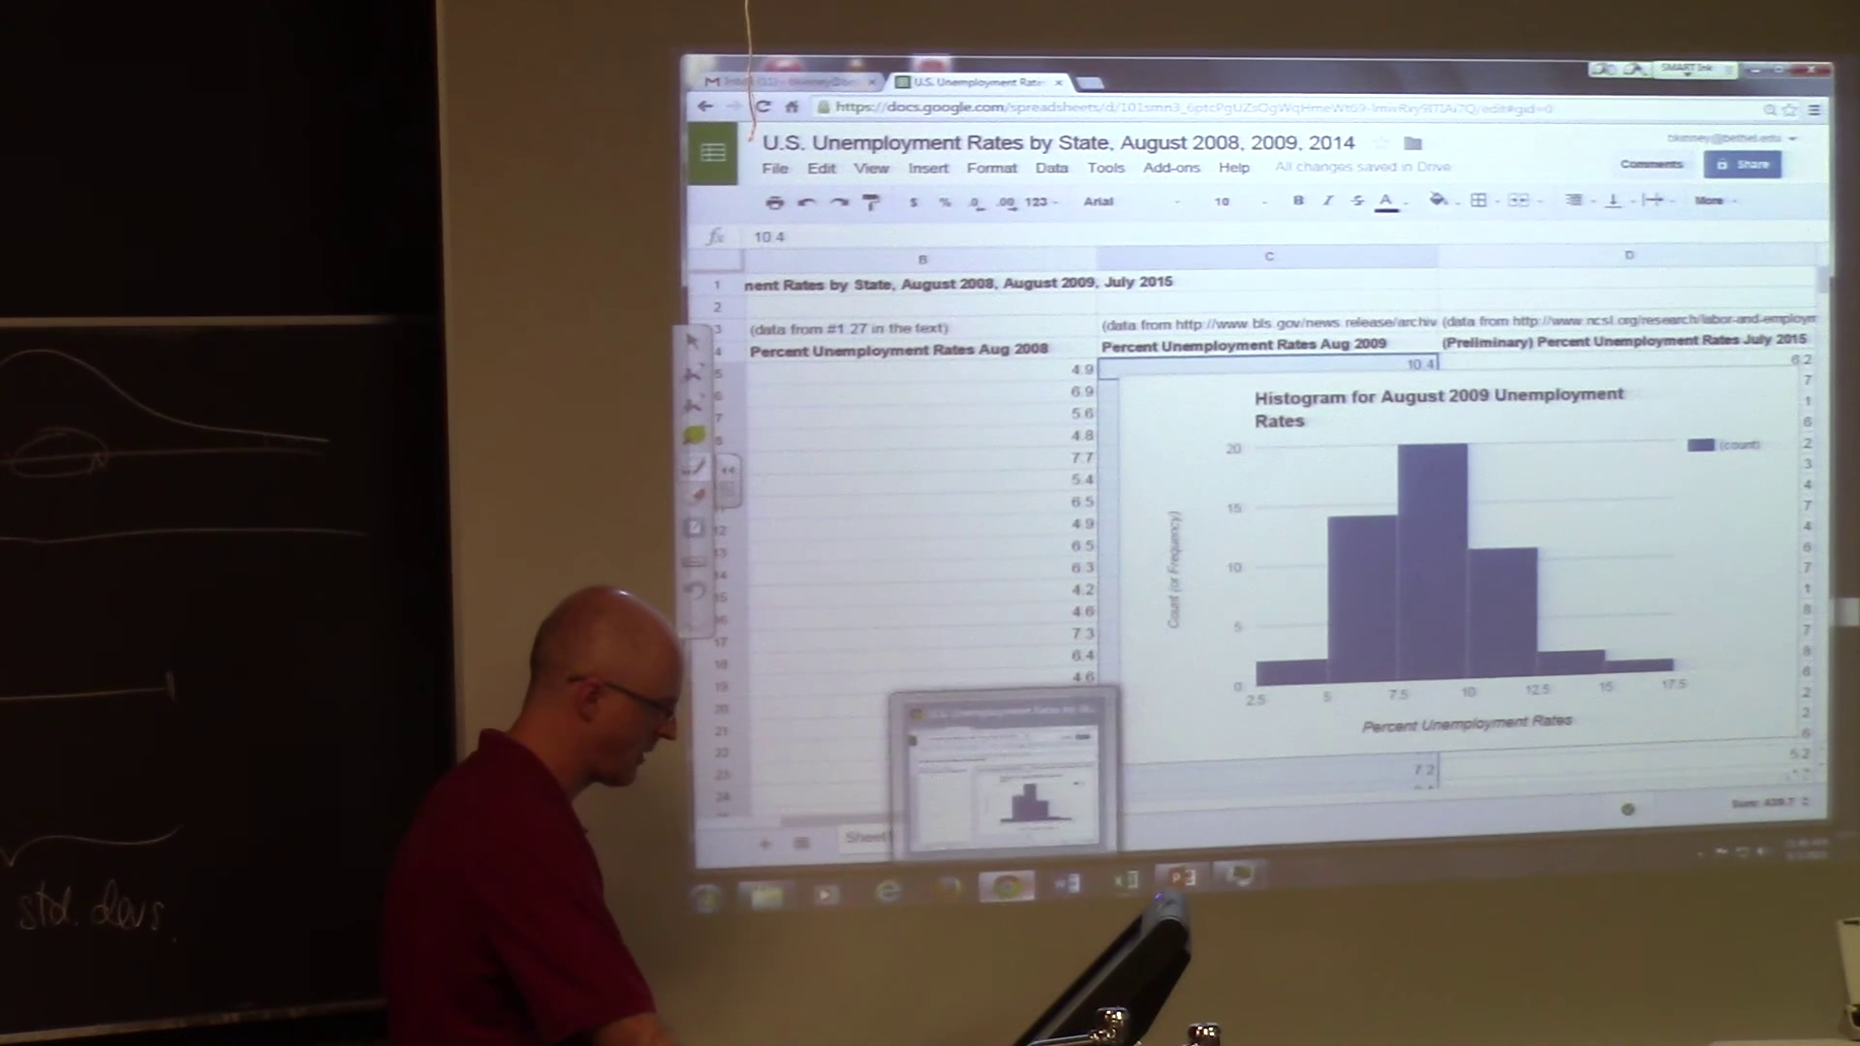
Bring the PowerPoint slide comparing two high-temperature histograms to the front
click(1177, 879)
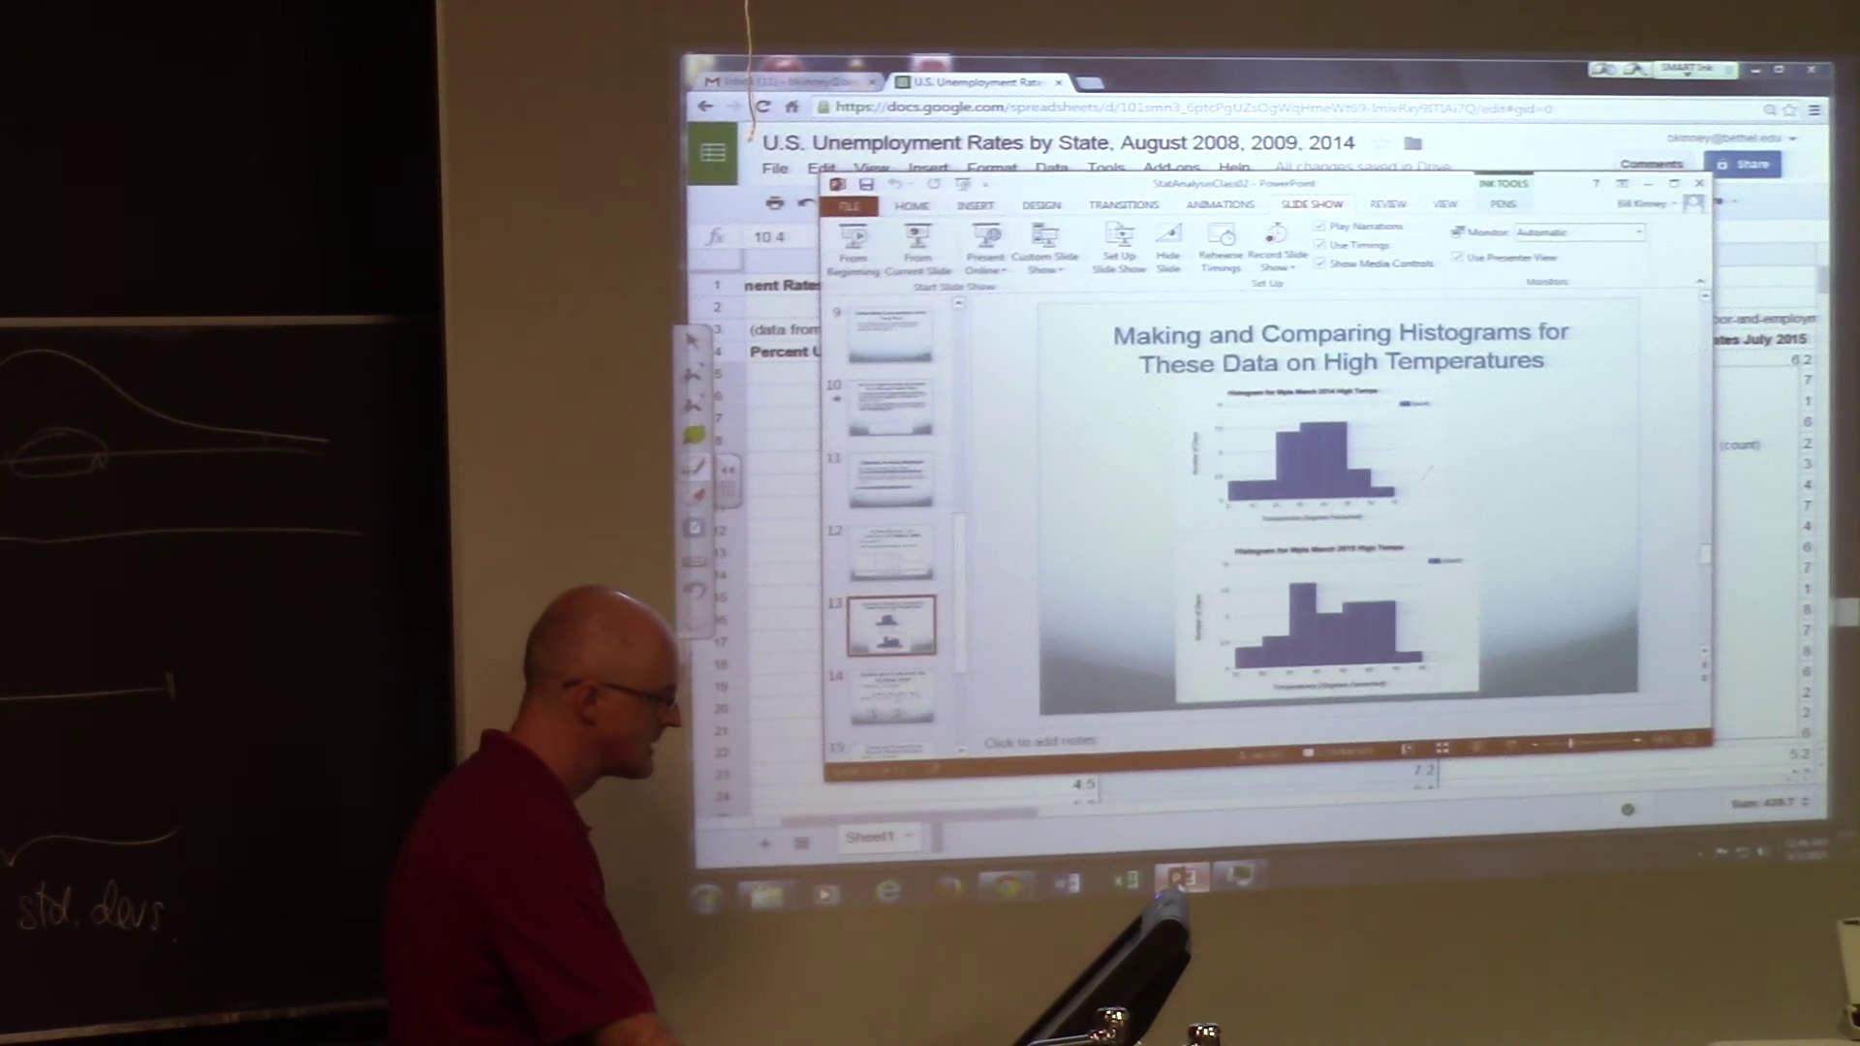